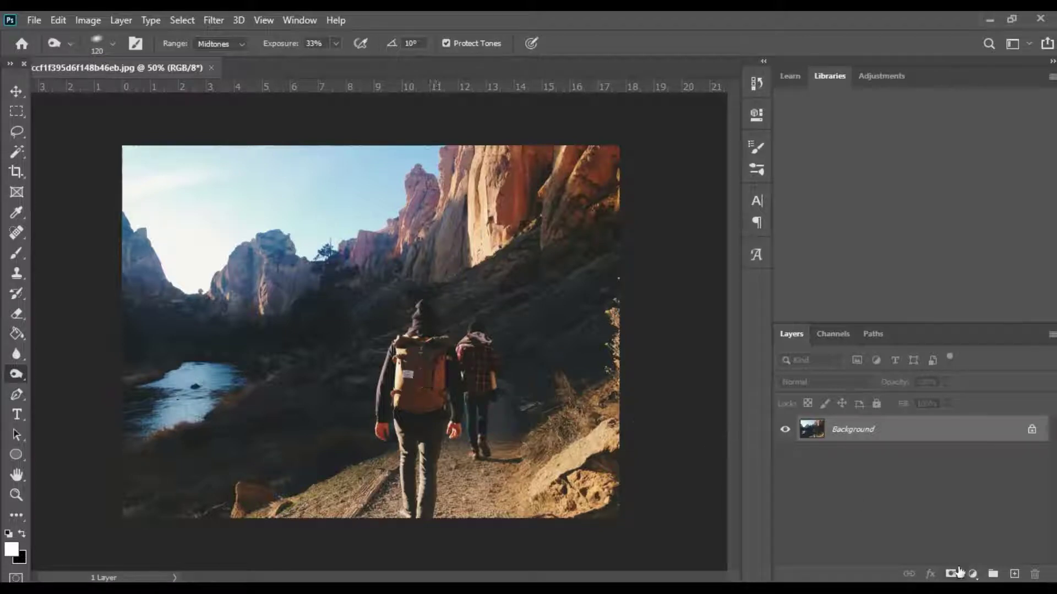
Add a Brightness/Contrast adjustment layer with Brightness -4 and Contrast 11
left_click(973, 575)
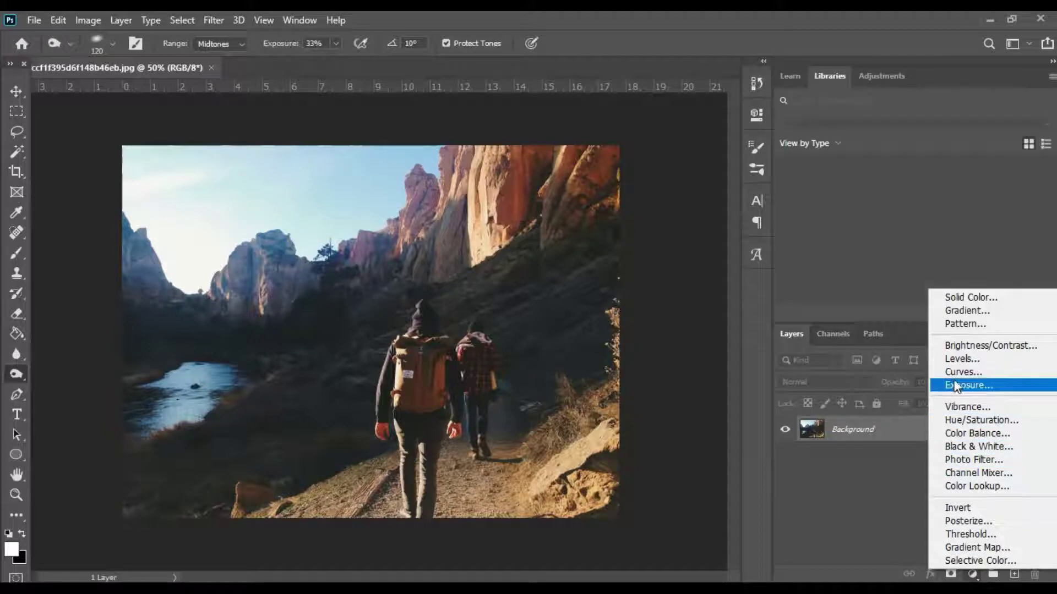
left_click(966, 346)
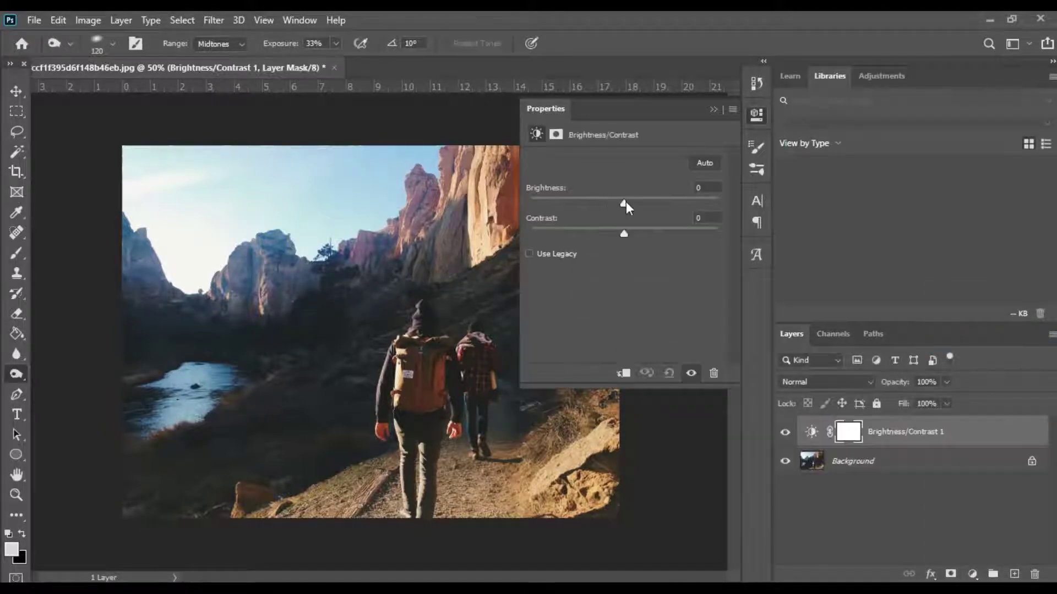
mouse_move(624, 204)
left_mouse_down()
mouse_move(609, 203)
mouse_move(621, 203)
mouse_move(611, 234)
mouse_move(484, 229)
mouse_move(668, 237)
mouse_move(634, 234)
left_mouse_up()
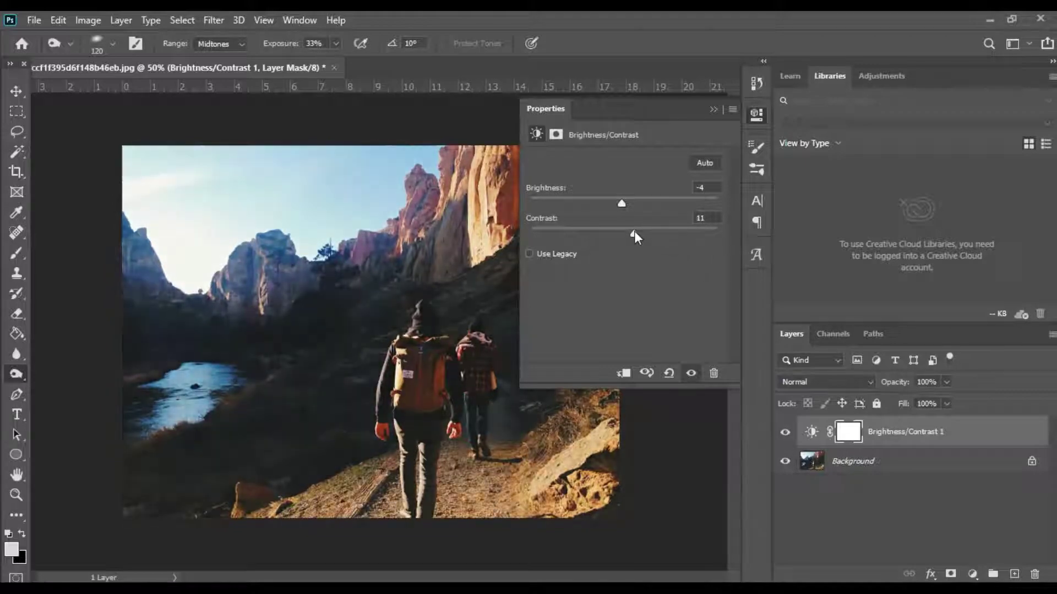
Close the adjustment properties and make the Background layer active
left_click(704, 113)
left_click(973, 574)
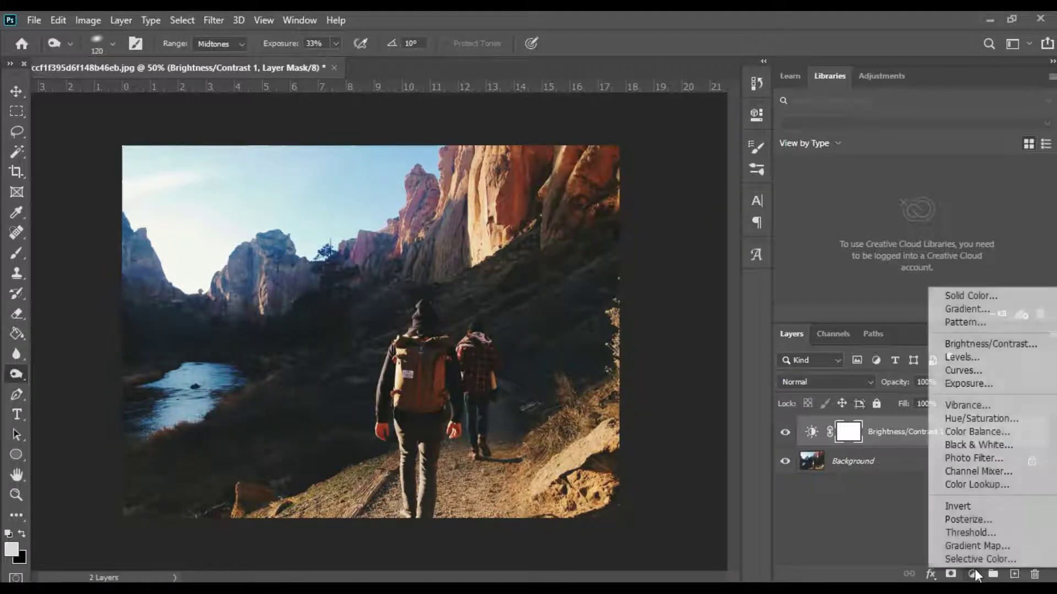
left_click(809, 496)
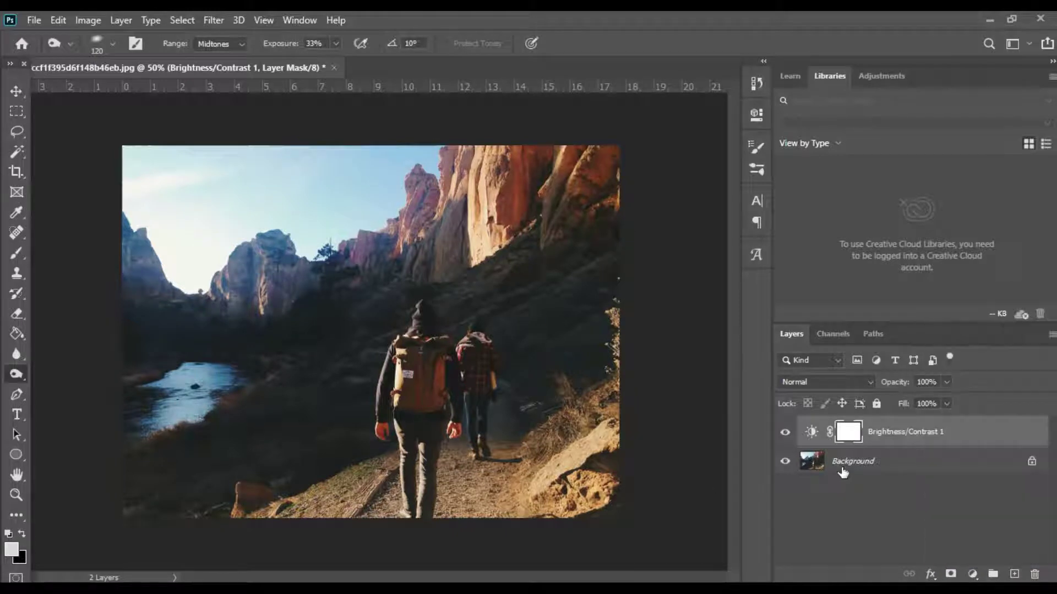
left_click(842, 469)
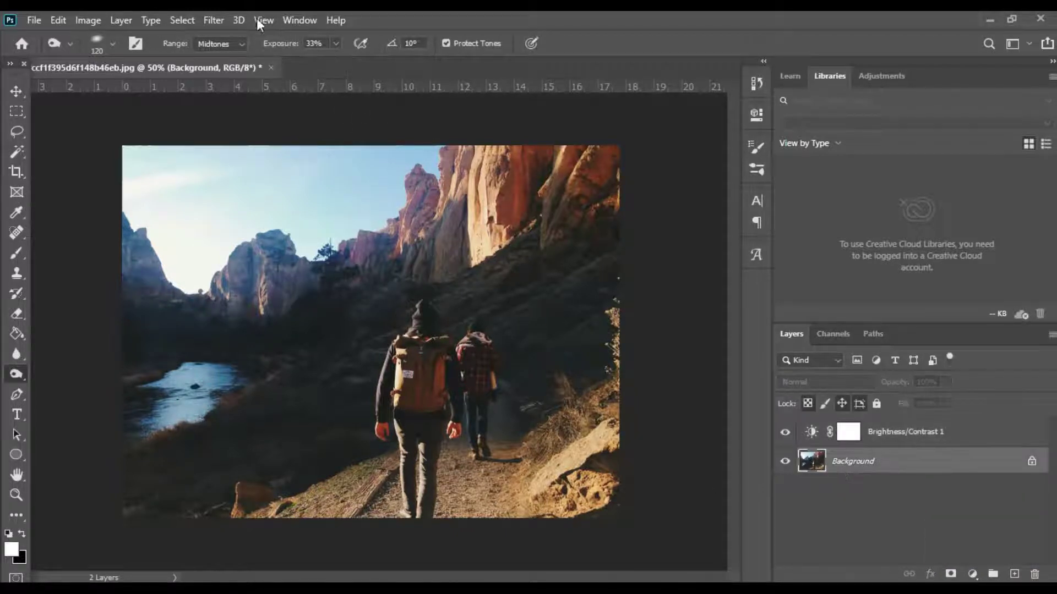
Open the Camera Raw filter on the photo and set Temperature to -13
left_click(217, 20)
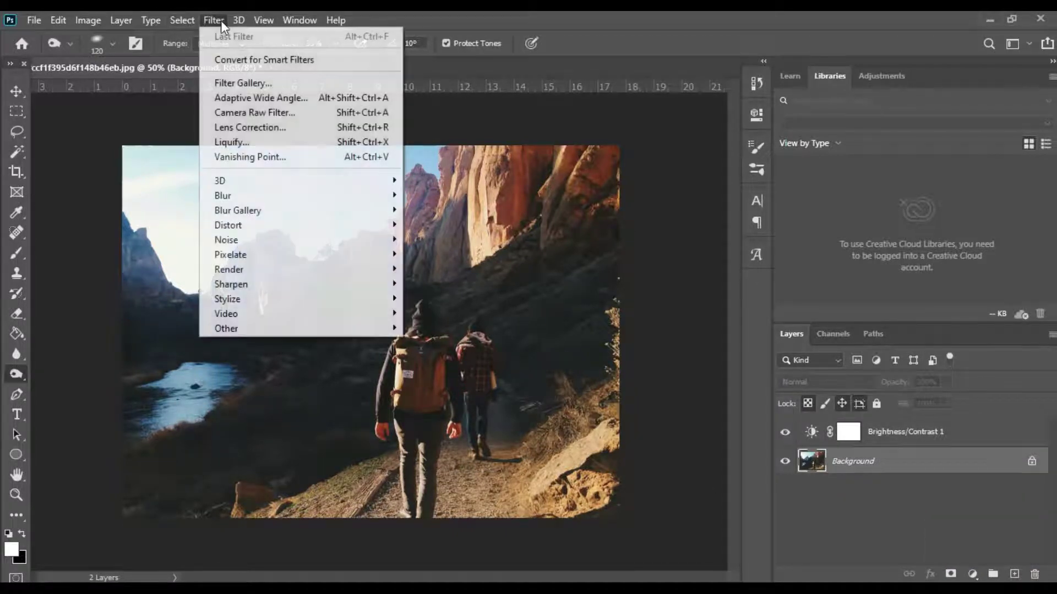
left_click(268, 110)
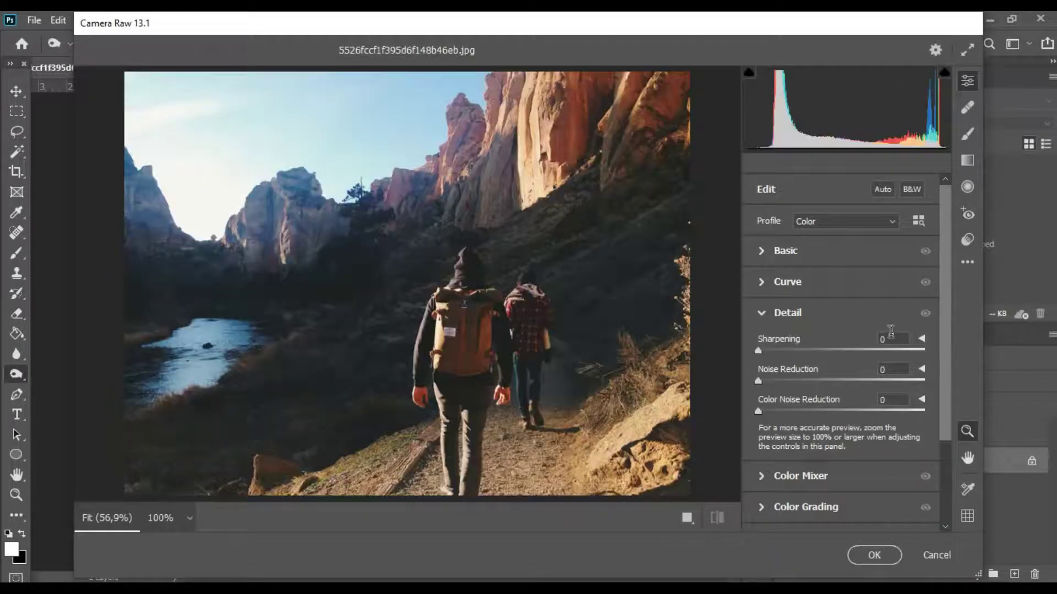
left_click(761, 250)
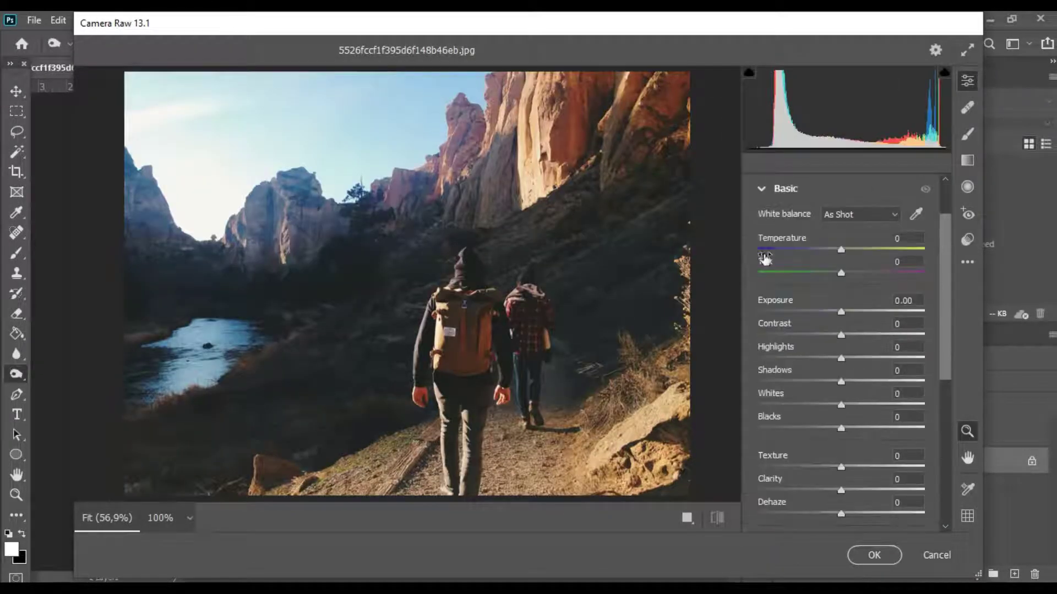
left_click_drag(842, 253, 833, 254)
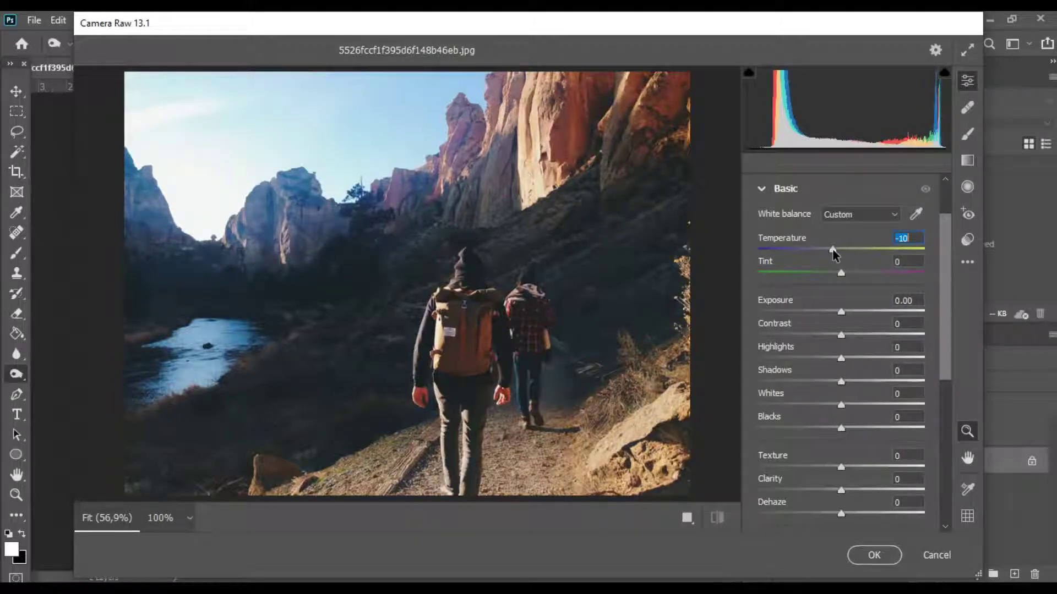
Set Tint +11, Exposure +0.10, Contrast +9 and Highlights -35 in Camera Raw
left_click_drag(842, 275, 857, 273)
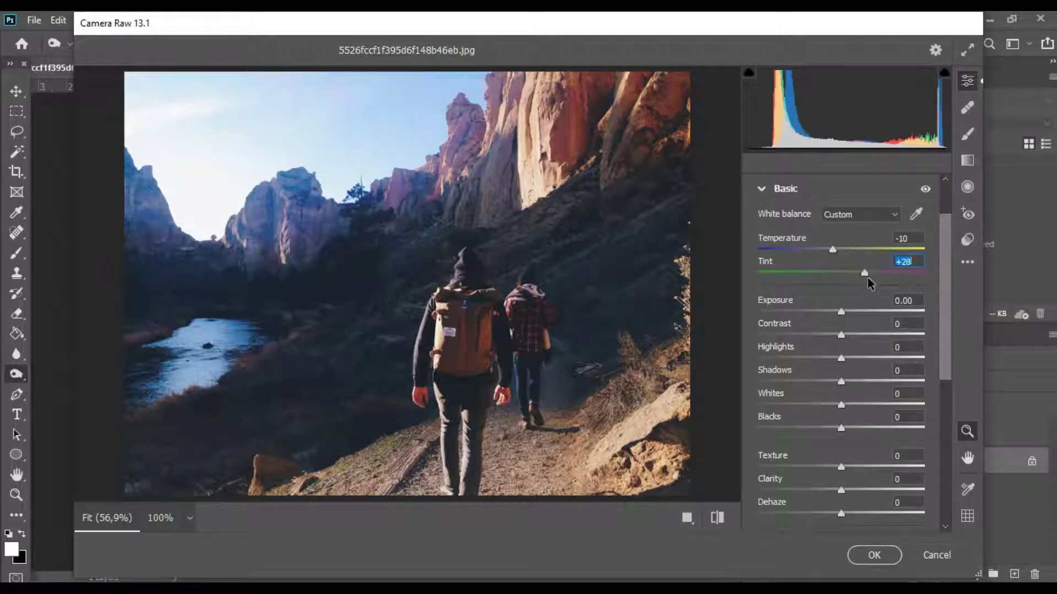
mouse_move(863, 281)
left_mouse_down()
mouse_move(834, 283)
mouse_move(846, 284)
left_mouse_up()
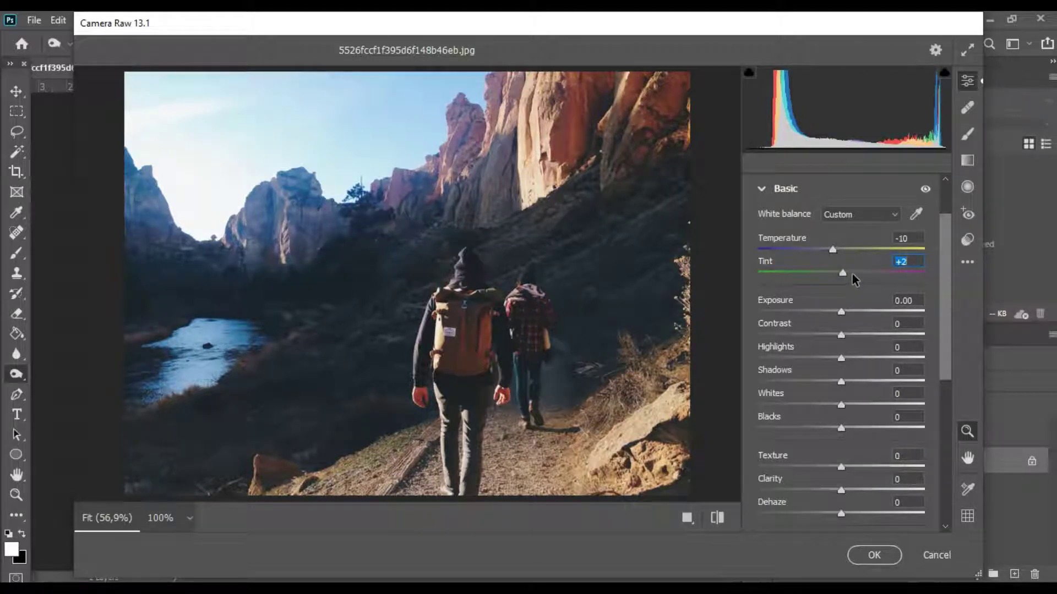
mouse_move(853, 282)
left_mouse_down()
mouse_move(865, 251)
mouse_move(831, 255)
left_mouse_up()
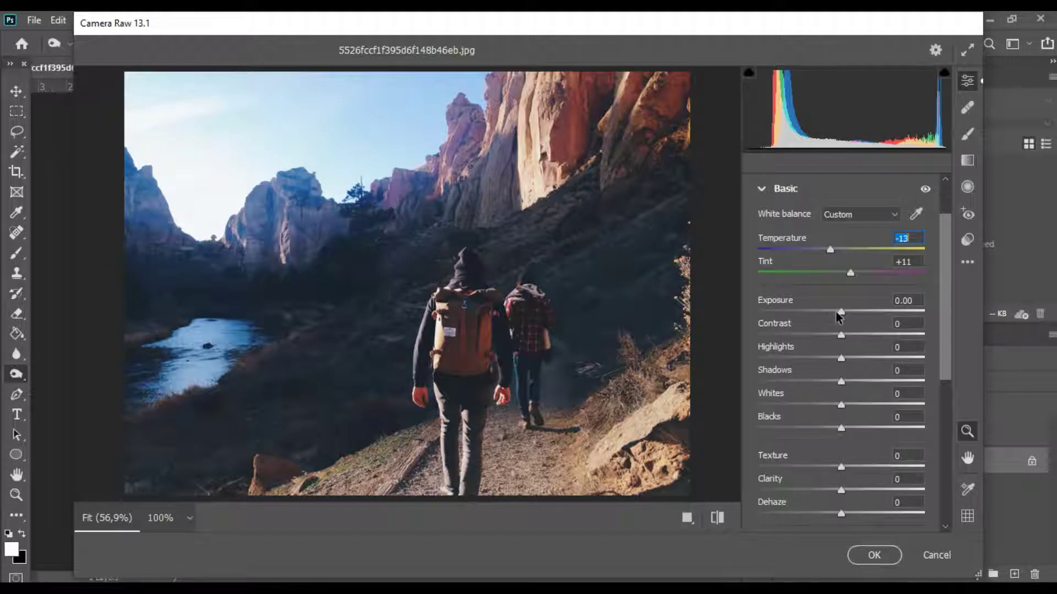
mouse_move(837, 312)
left_mouse_down()
mouse_move(900, 311)
mouse_move(842, 311)
mouse_move(838, 335)
mouse_move(850, 335)
mouse_move(867, 360)
mouse_move(813, 361)
left_mouse_up()
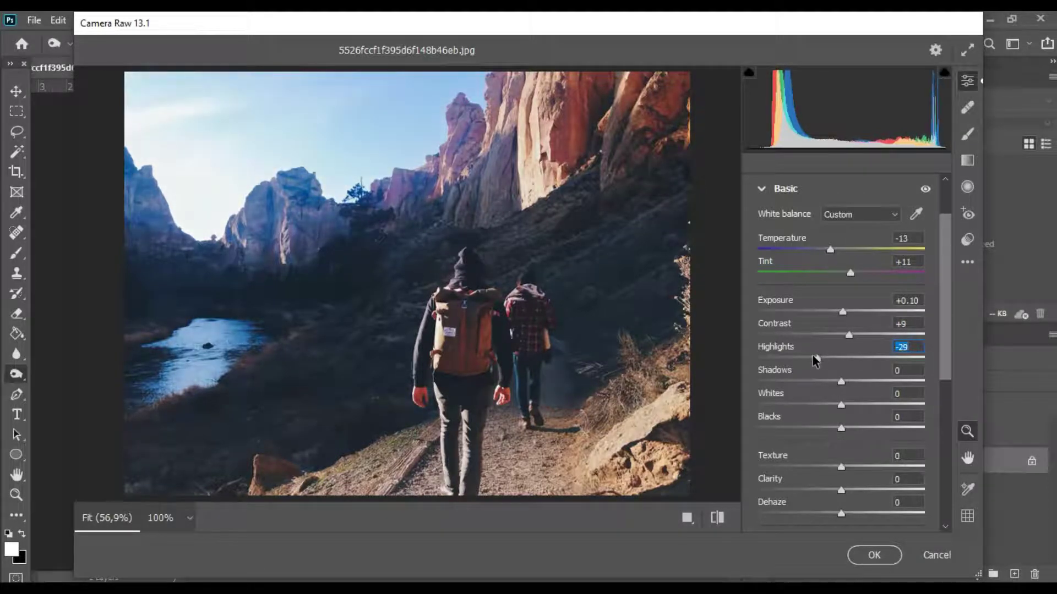
scroll(814, 359, "down", 1)
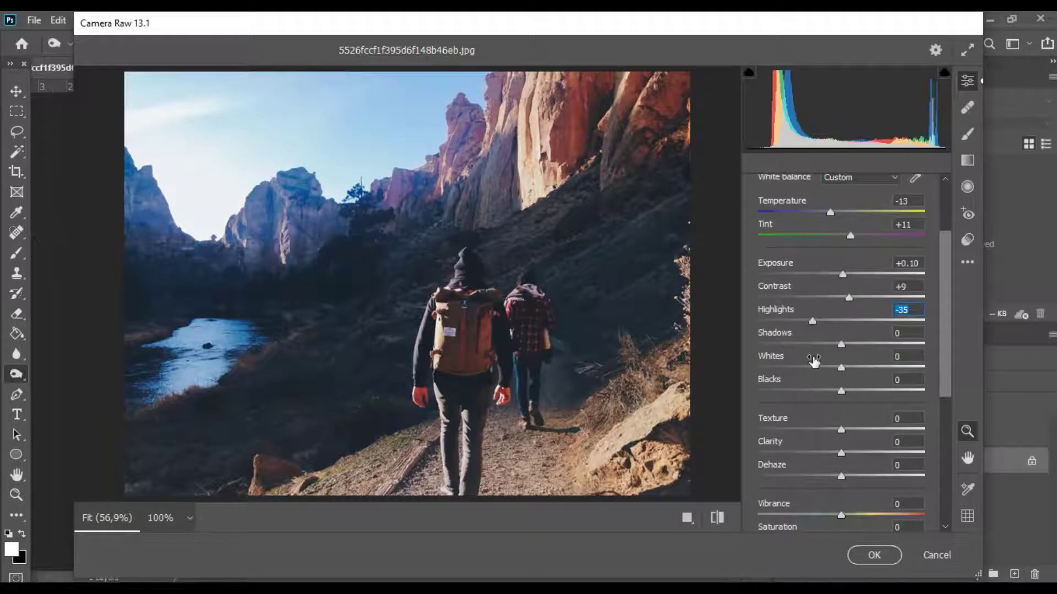
scroll(821, 355, "down", 2)
scroll(820, 356, "down", 1)
scroll(821, 357, "down", 1)
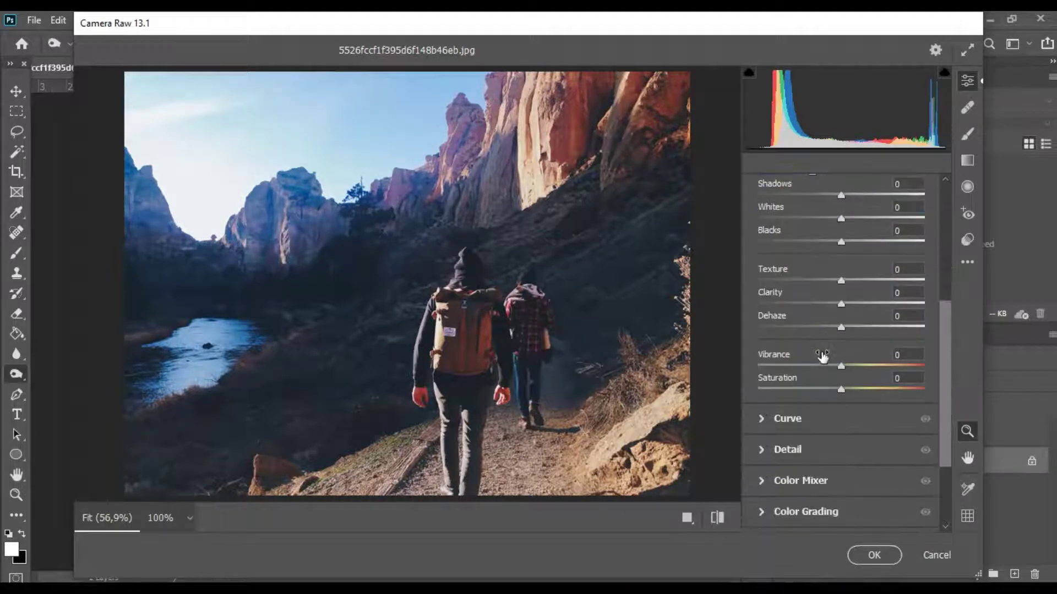
scroll(822, 356, "down", 1)
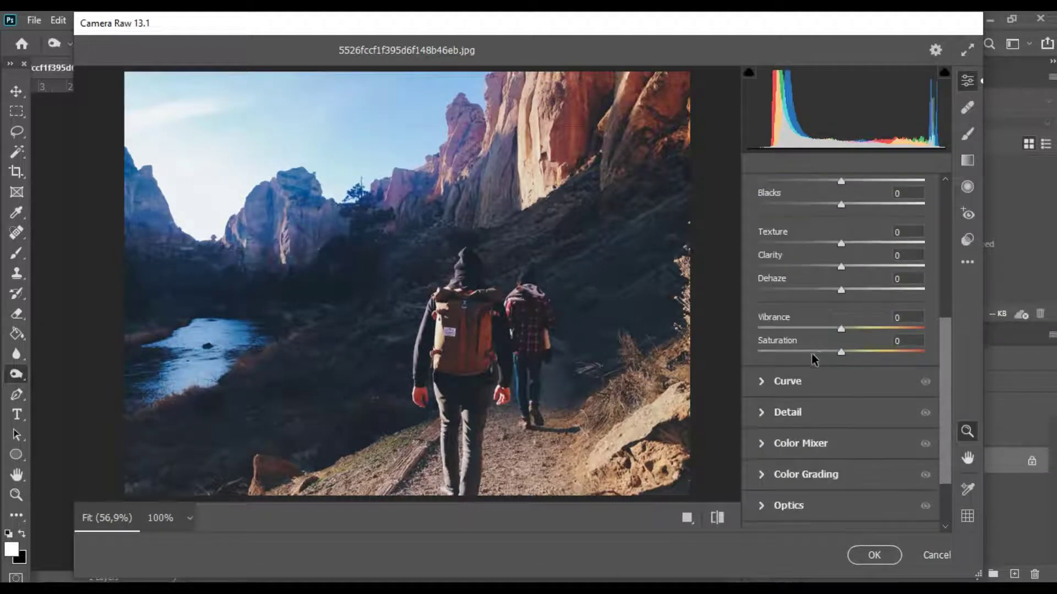
Shape the parametric tone curve to Highlights -20, Darks +21 and Shadows -16
left_click(760, 382)
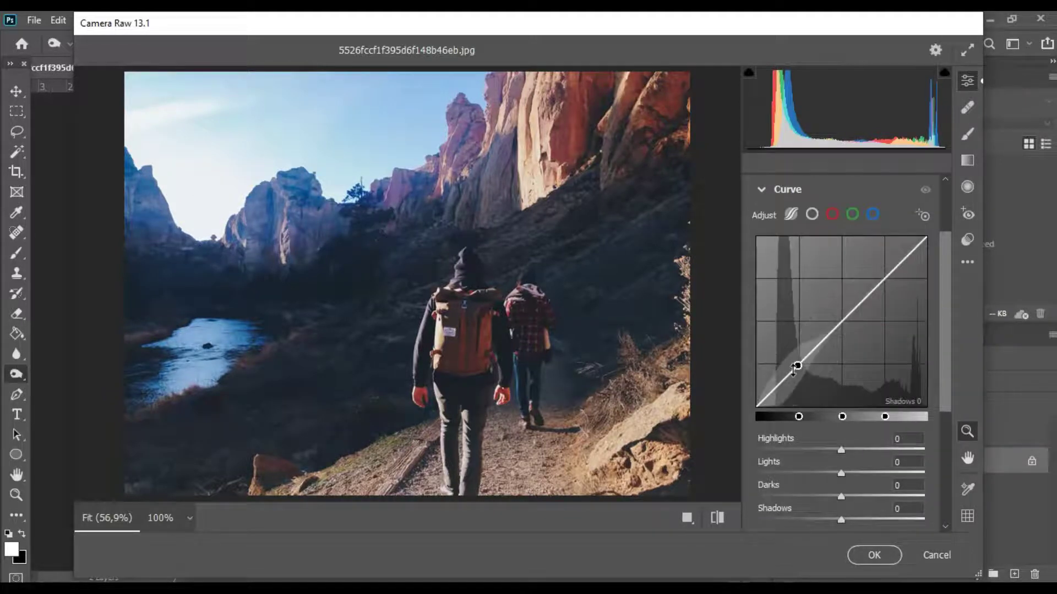
left_click_drag(796, 366, 797, 369)
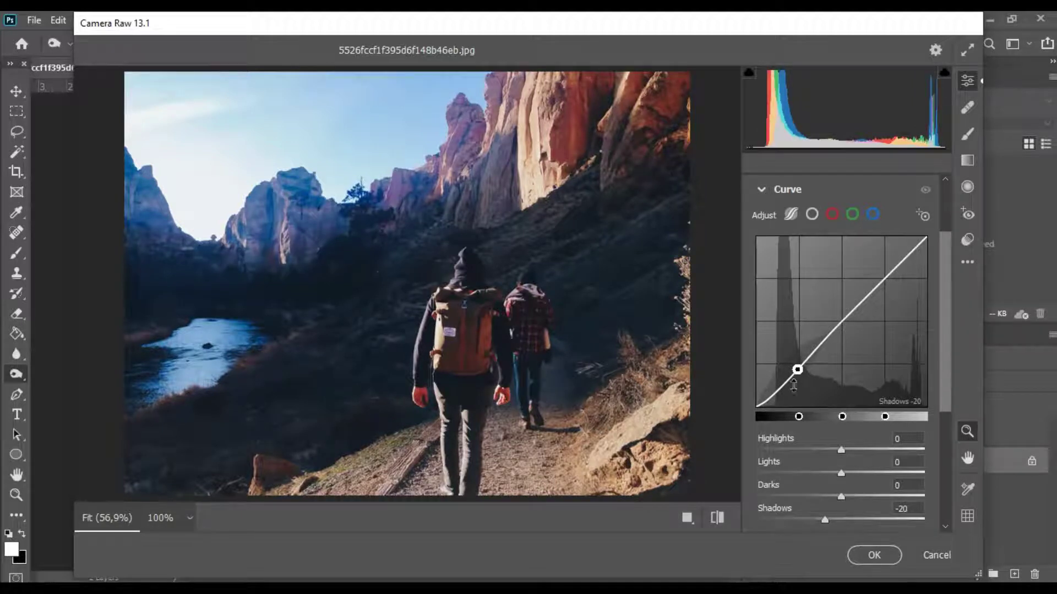
left_click_drag(842, 322, 842, 314)
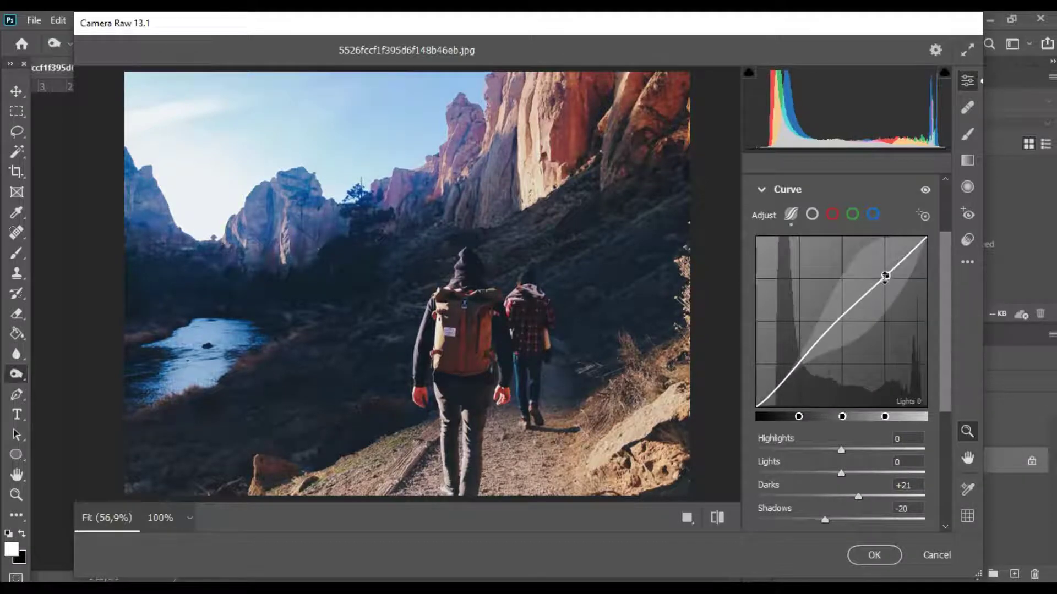
left_click_drag(899, 261, 901, 265)
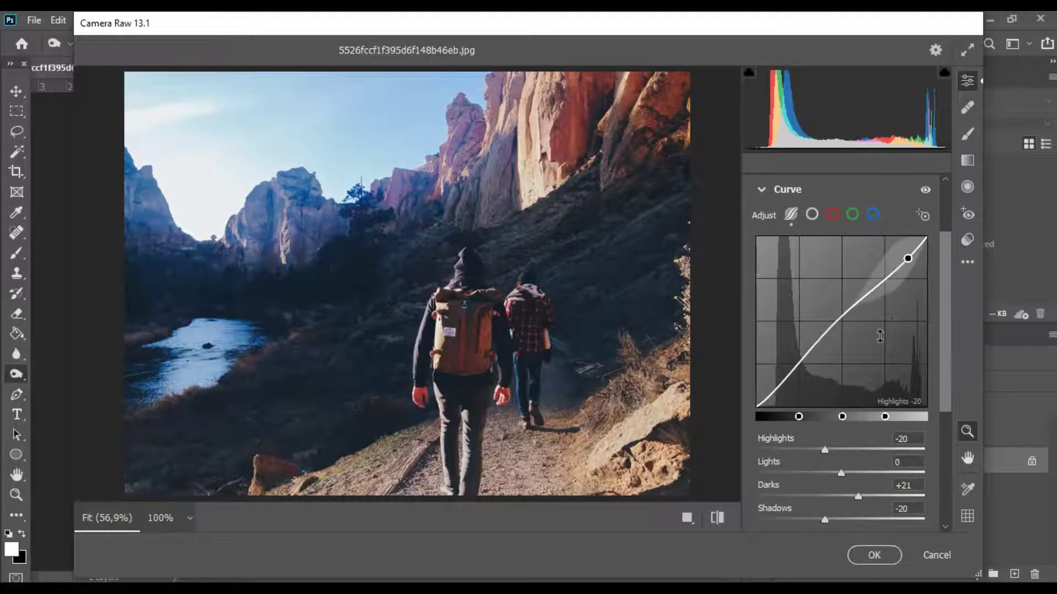
left_click_drag(774, 391, 770, 393)
scroll(805, 358, "down", 1)
scroll(804, 357, "down", 2)
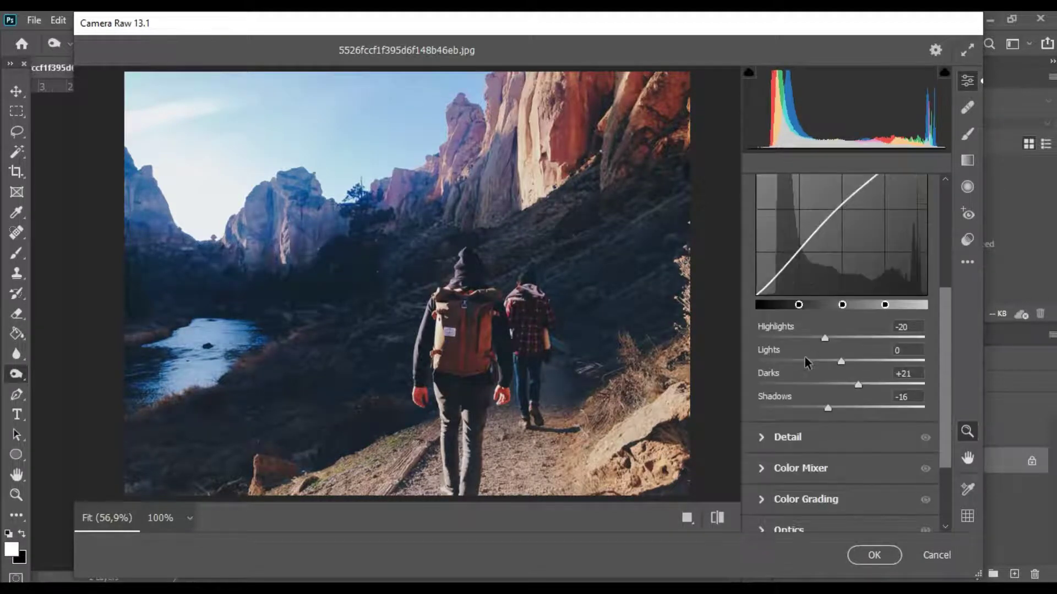
scroll(805, 358, "down", 2)
Set Detail sharpening to 77 and noise reduction to 19, then apply the Camera Raw edits
left_click(758, 363)
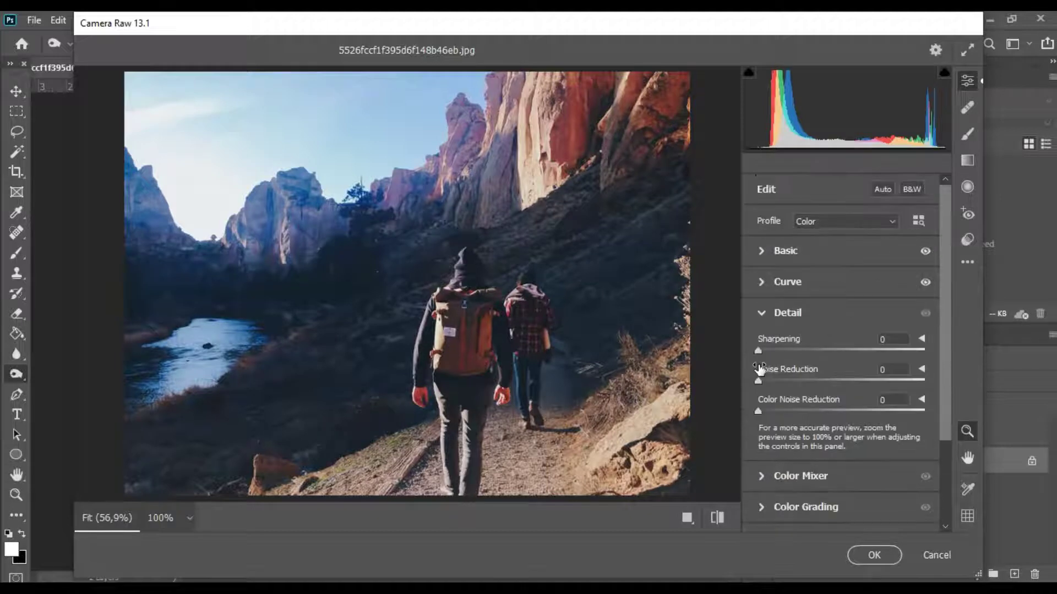
mouse_move(767, 352)
left_mouse_down()
mouse_move(880, 352)
mouse_move(843, 359)
left_mouse_up()
left_click(769, 352)
left_click_drag(758, 383, 806, 384)
scroll(790, 384, "down", 1)
scroll(790, 384, "down", 1)
scroll(790, 384, "down", 1)
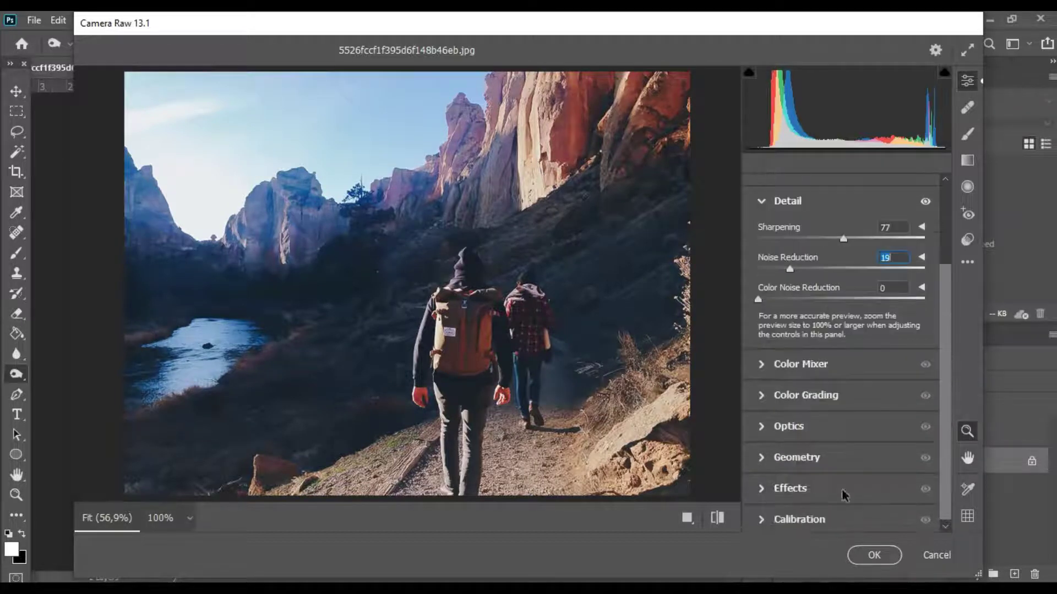
scroll(838, 519, "down", 1)
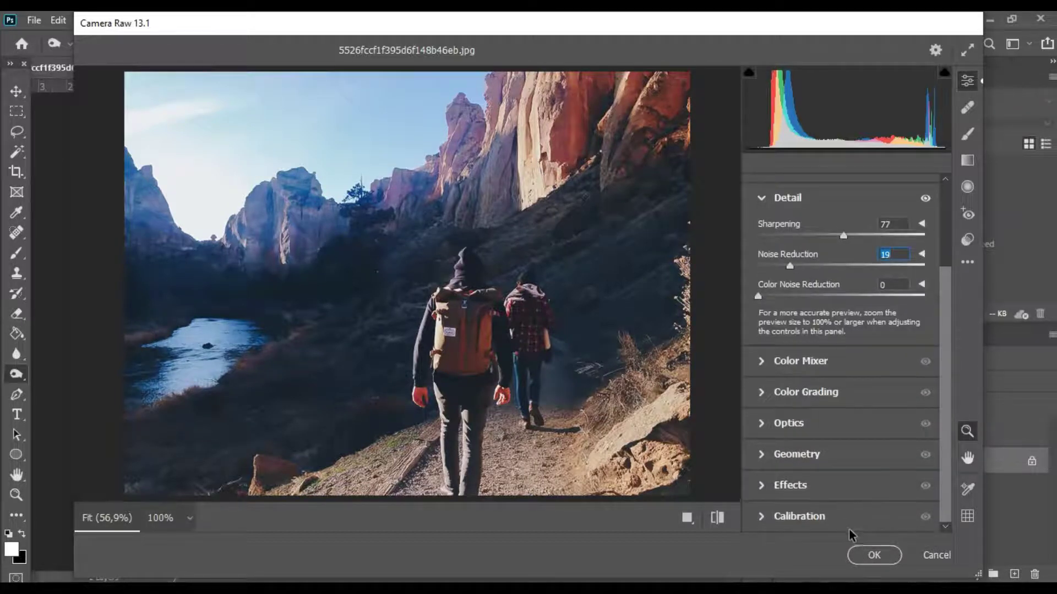
left_click(857, 548)
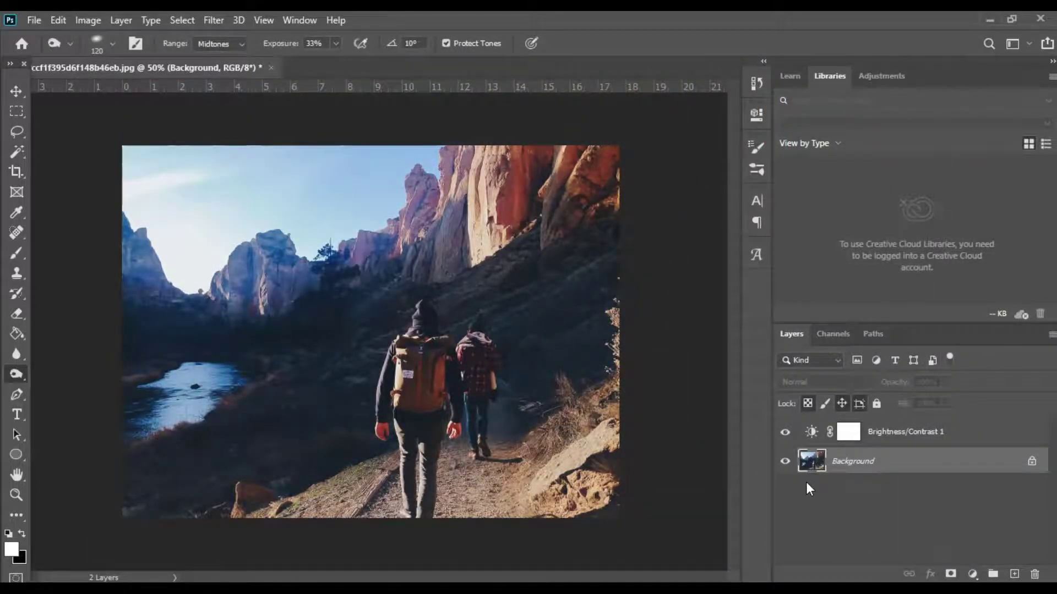
Add a Hue/Saturation adjustment layer with Hue -6 and Saturation -8
left_click(967, 571)
left_click(971, 419)
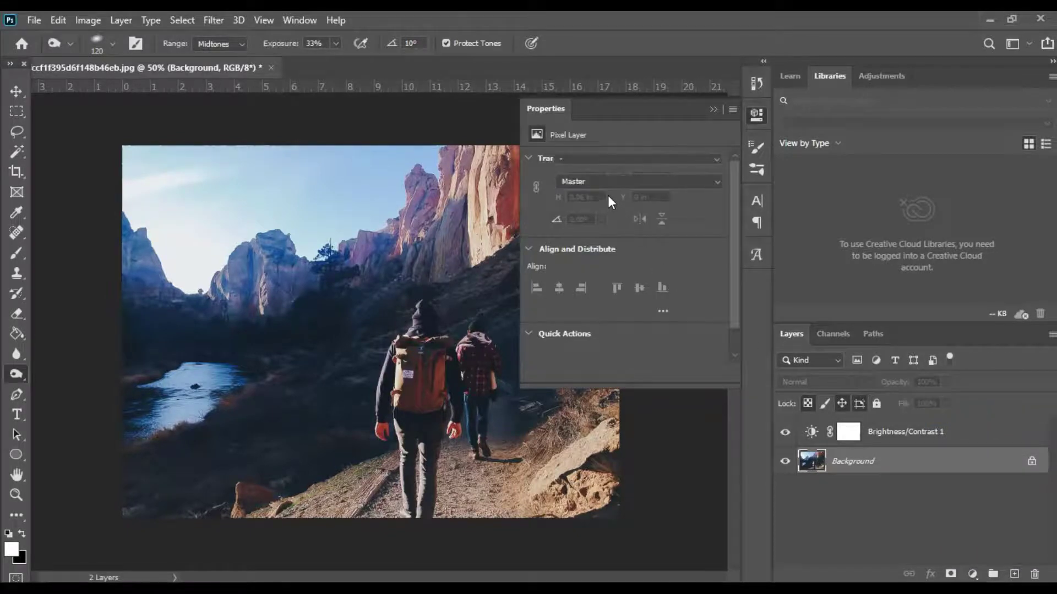
left_click_drag(622, 220, 593, 219)
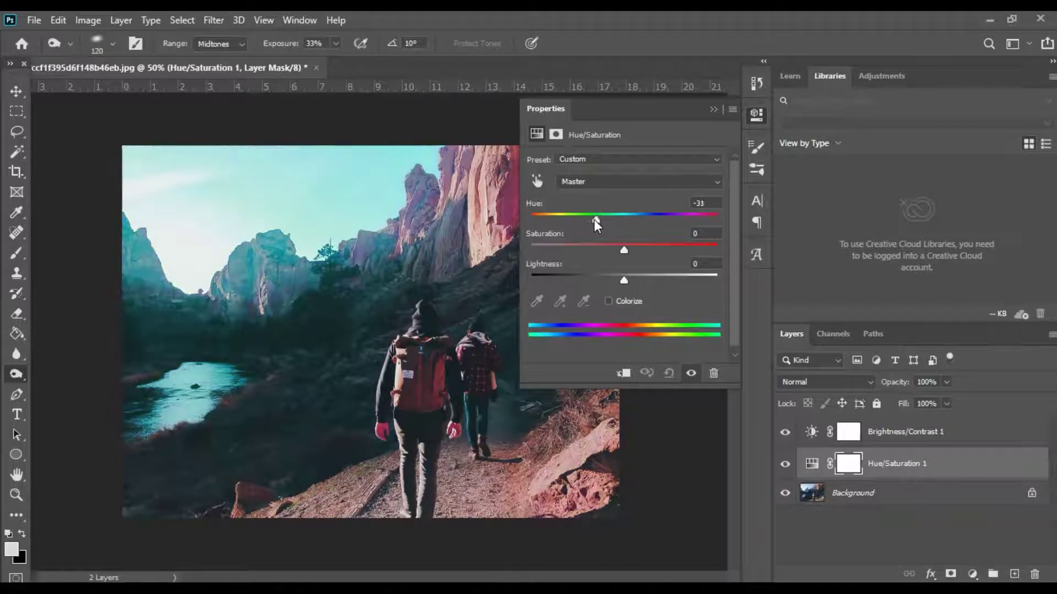
left_click(613, 220)
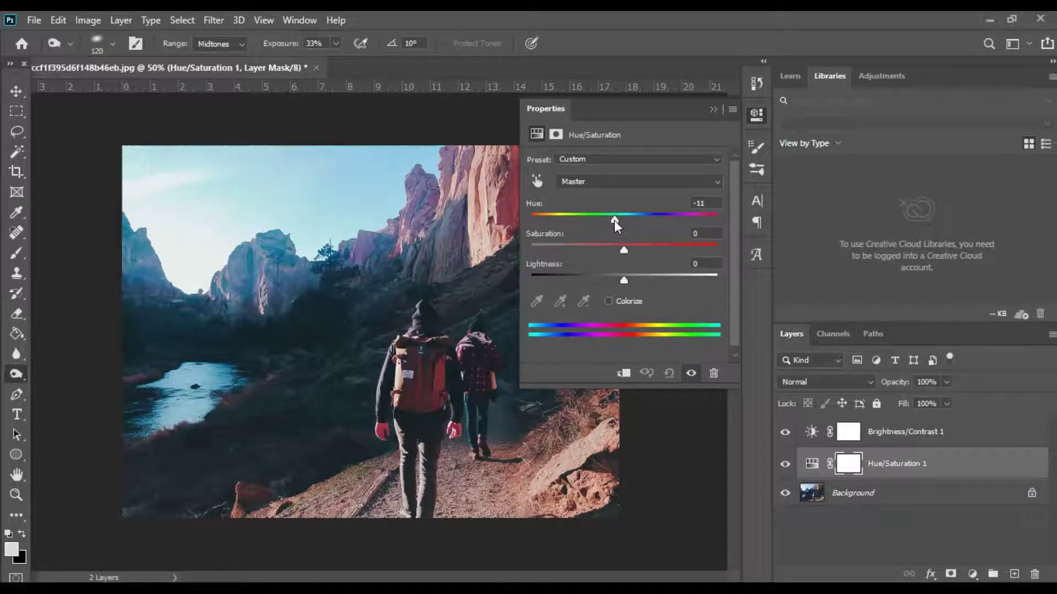
mouse_move(612, 220)
left_mouse_down()
mouse_move(526, 222)
mouse_move(619, 222)
left_mouse_up()
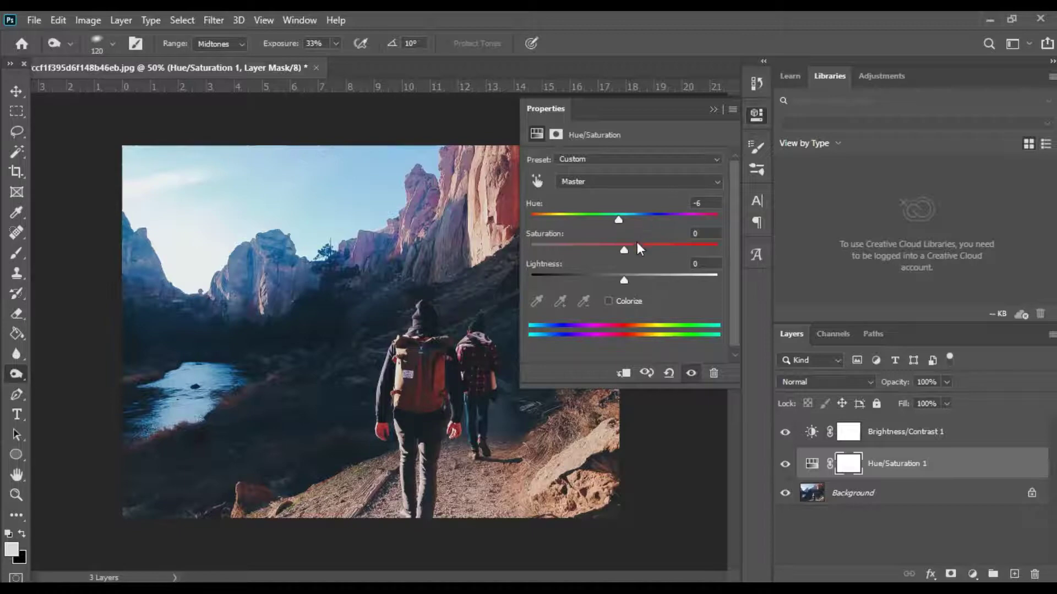
mouse_move(630, 248)
left_mouse_down()
mouse_move(651, 248)
mouse_move(617, 251)
left_mouse_up()
Zoom in on the hikers and darken the backpack on the Background layer
left_click(712, 109)
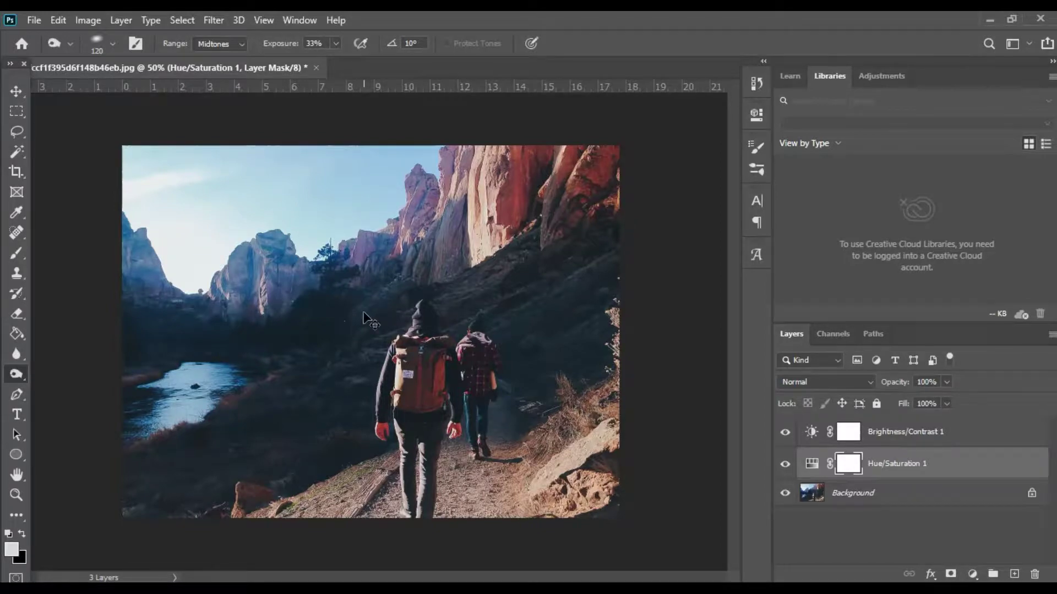
scroll(363, 312, "up", 1)
scroll(364, 314, "up", 1)
scroll(363, 316, "up", 1)
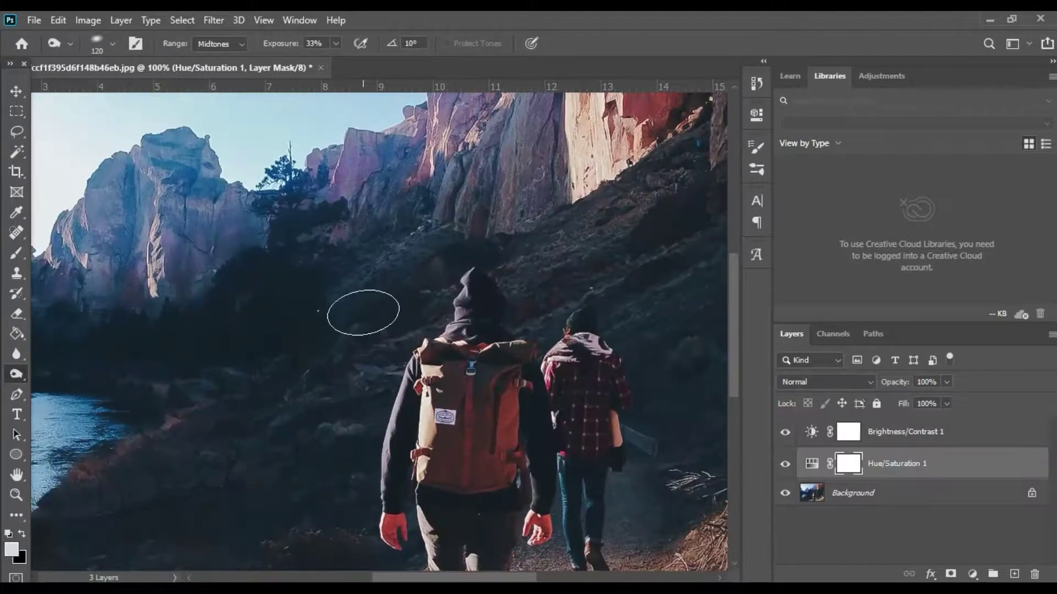
left_click_drag(408, 330, 388, 250)
mouse_move(450, 318)
left_mouse_down()
mouse_move(471, 342)
mouse_move(472, 325)
mouse_move(471, 388)
left_mouse_up()
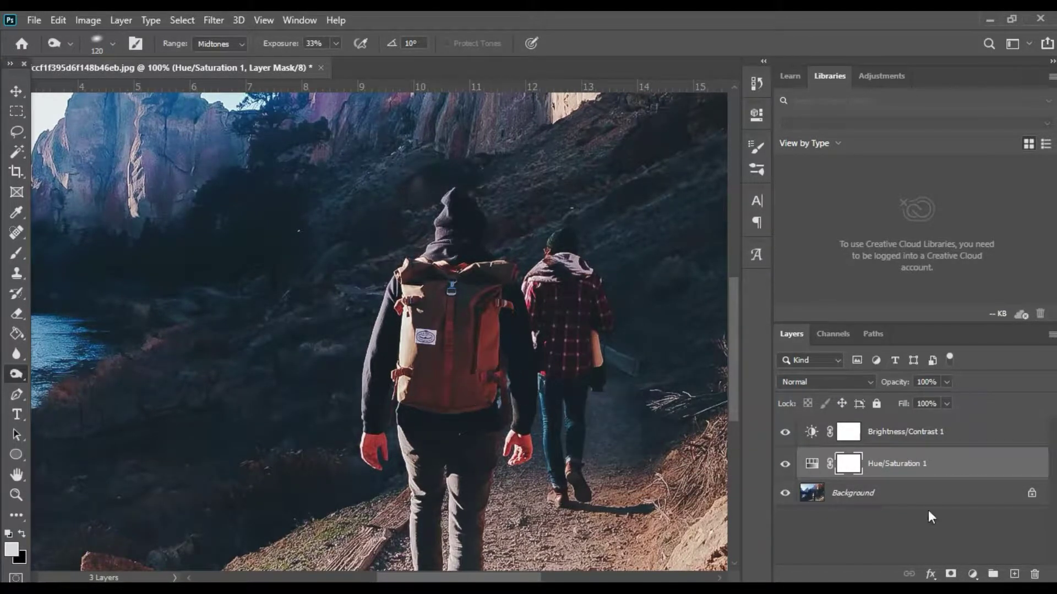
left_click(916, 496)
mouse_move(452, 330)
left_mouse_down()
mouse_move(465, 387)
mouse_move(478, 380)
mouse_move(521, 422)
mouse_move(334, 294)
left_mouse_up()
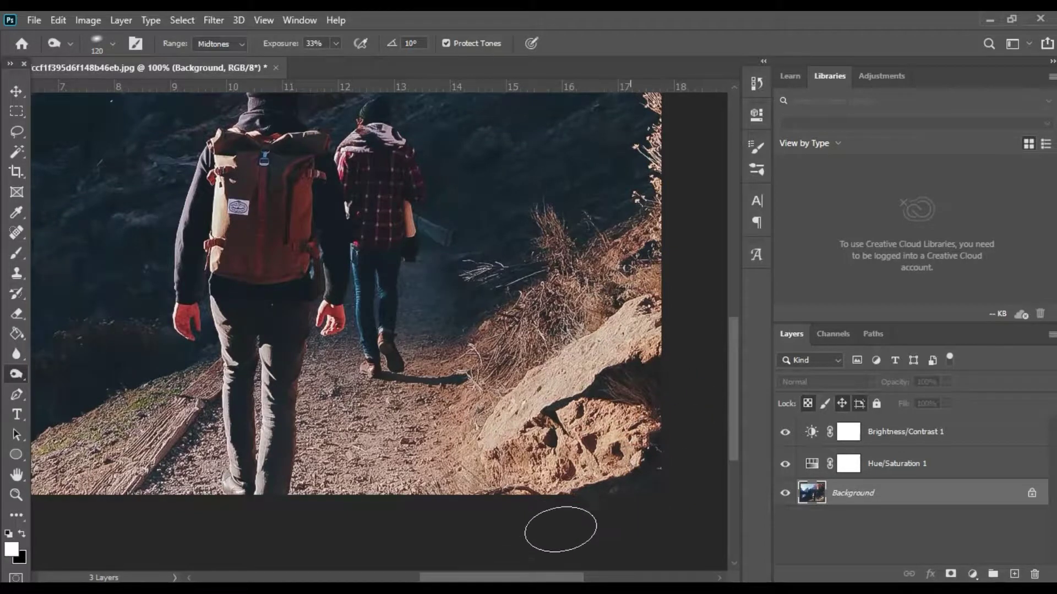
Darken the rock beside the path, then pan across the hillside and river
left_click_drag(540, 472, 737, 460)
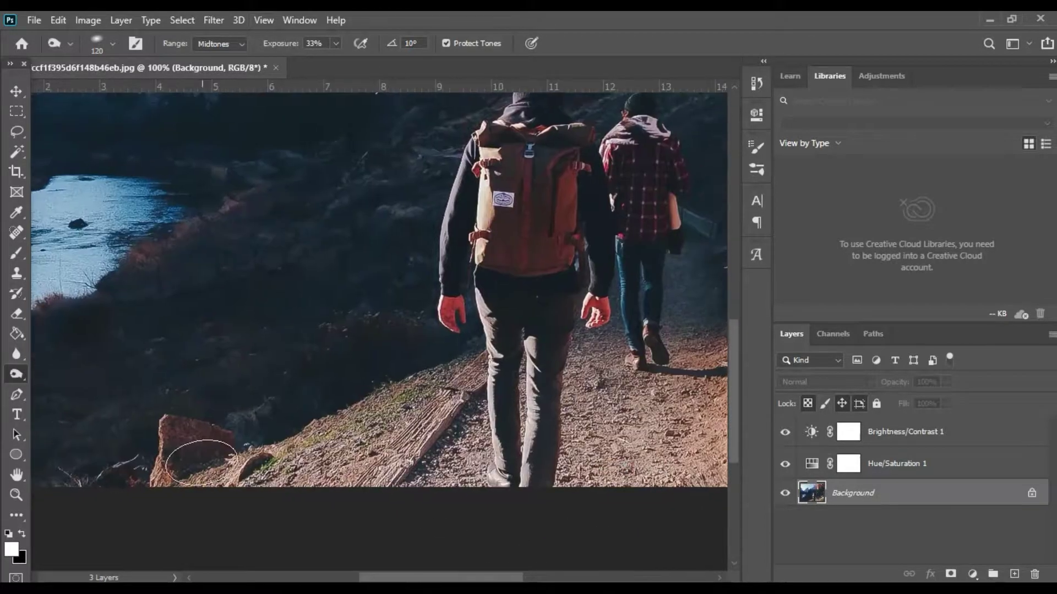
left_click_drag(197, 456, 212, 464)
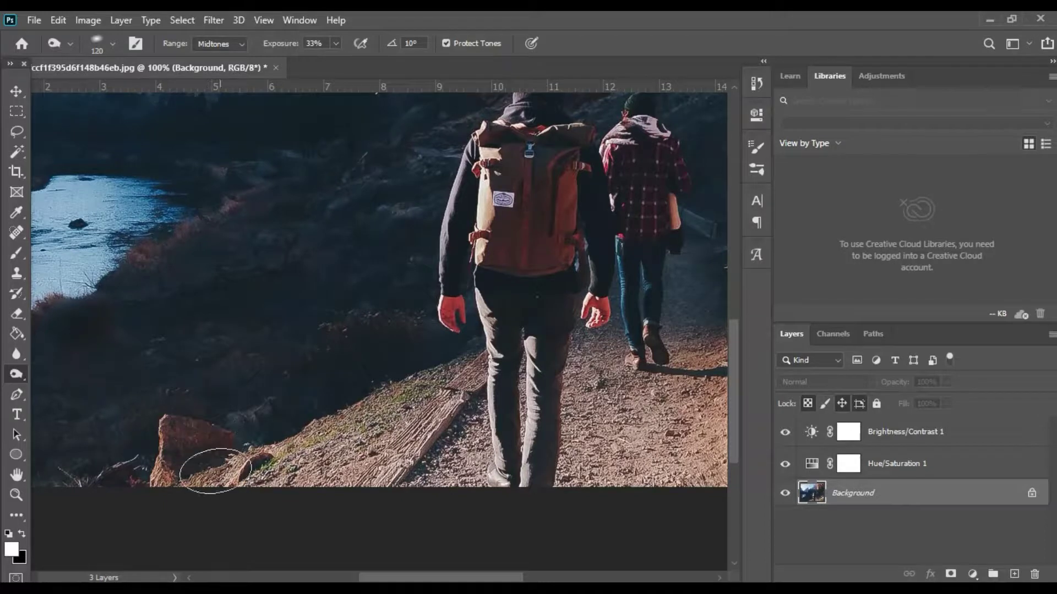
left_click_drag(302, 497, 285, 494)
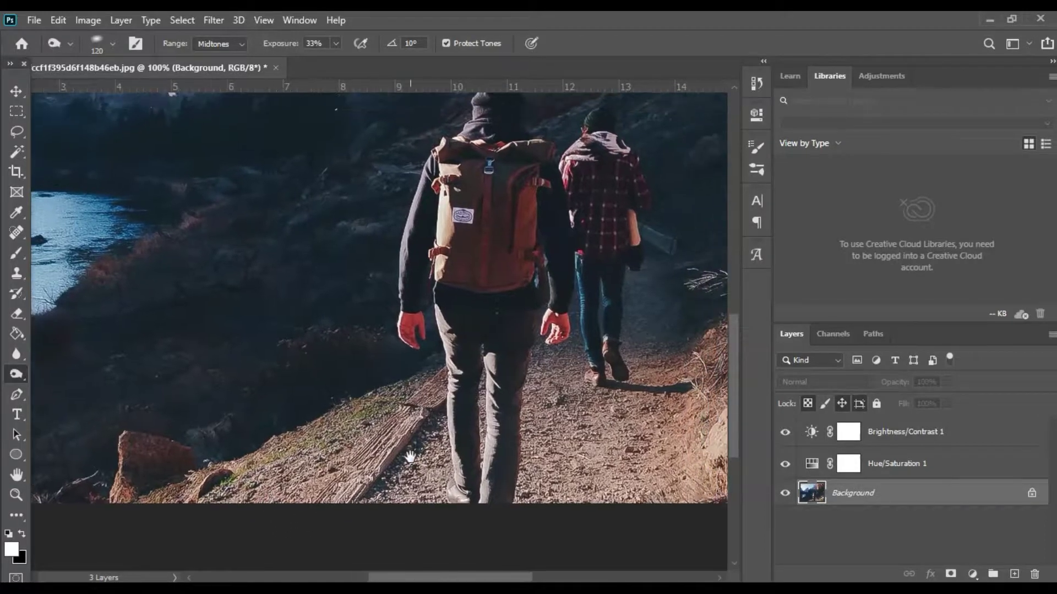
left_click_drag(408, 450, 299, 479)
left_click_drag(416, 502, 410, 528)
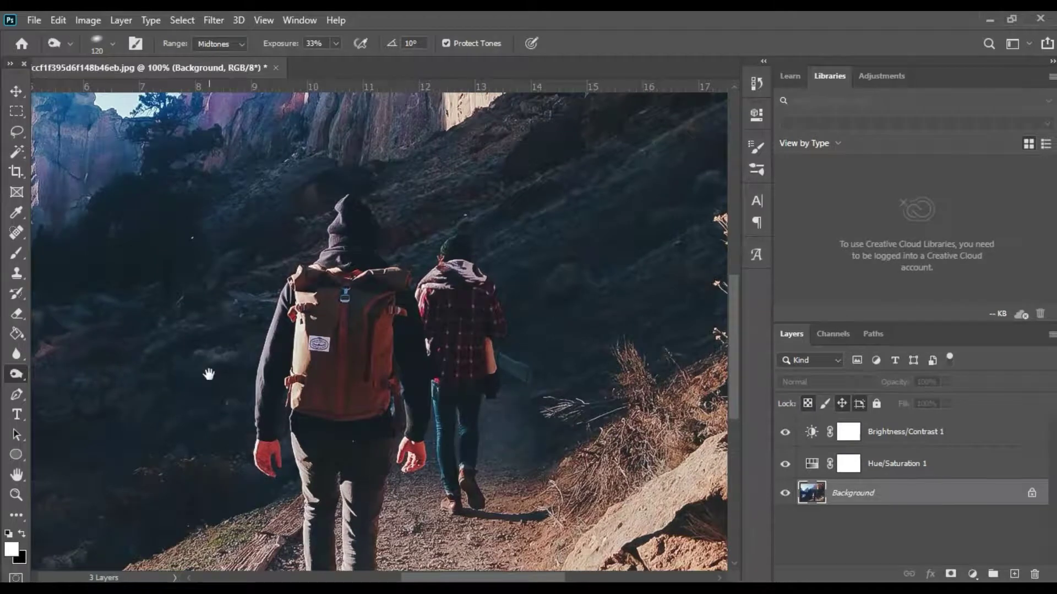
left_click_drag(208, 375, 530, 430)
left_click_drag(450, 375, 246, 297)
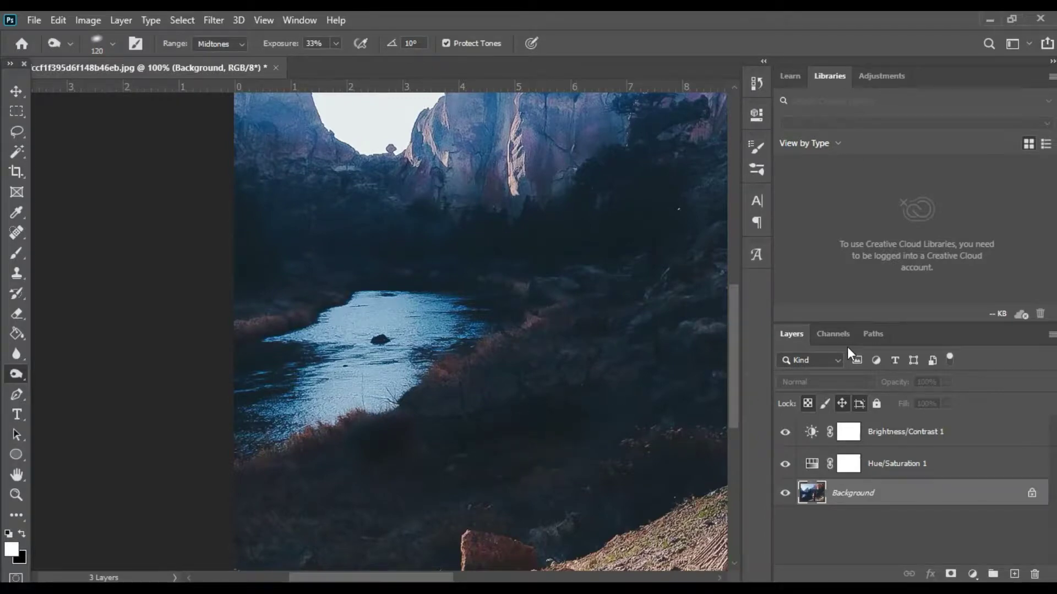
key("ctrl+minus")
key("ctrl+minus")
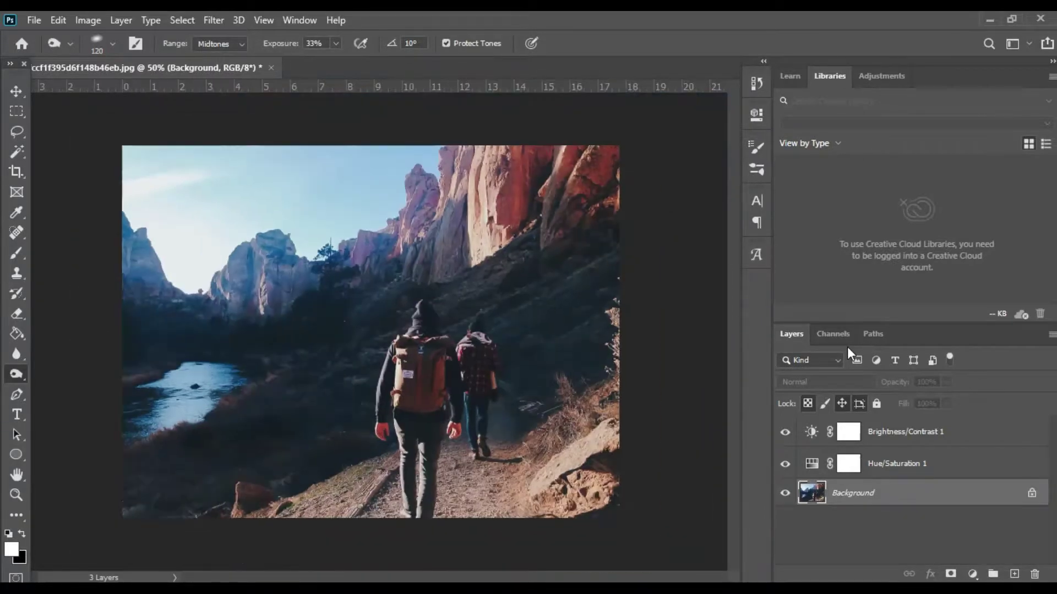